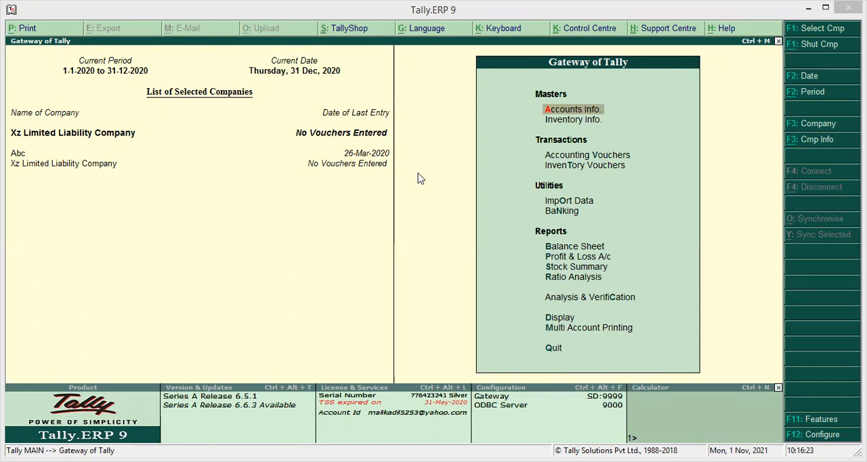
Open a new sales voucher in the accounting vouchers and leave its reference number blank
left_click(587, 157)
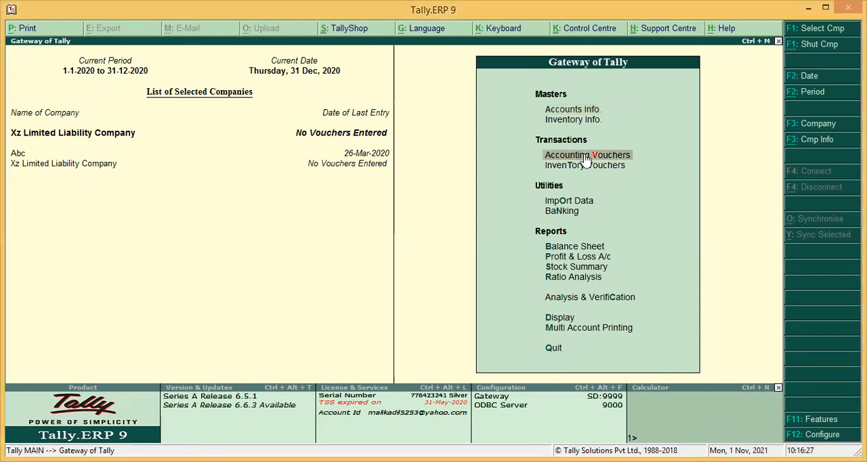
left_click(584, 154)
left_click(584, 154)
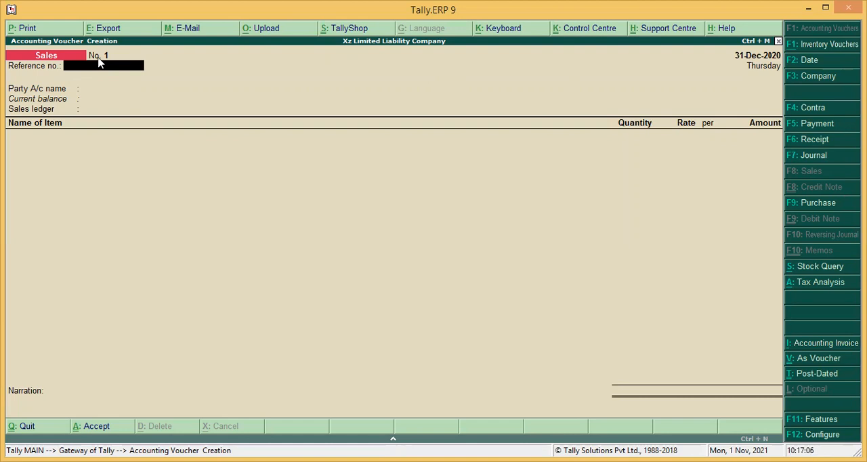
key("Return")
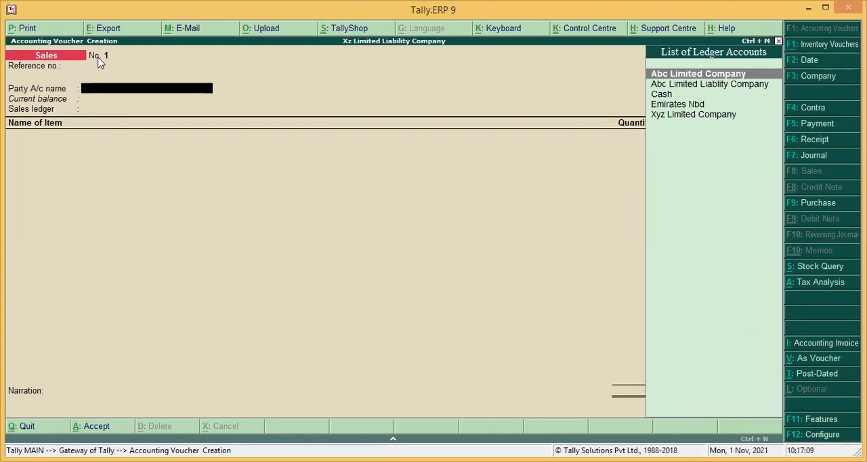
Set the voucher's party account to Abc Limited Company and accept its party details without adding despatch or order information
key("Down")
key("Down")
key("Down")
key("Down")
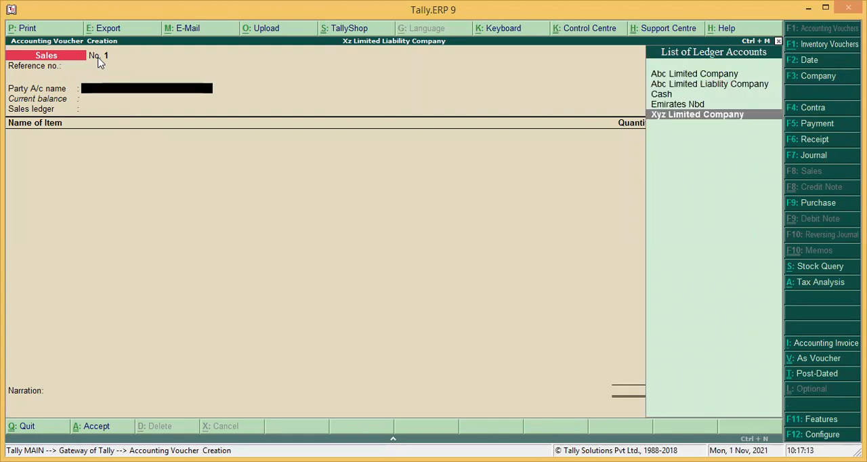
key("Up")
key("Up")
key("Up")
key("Up")
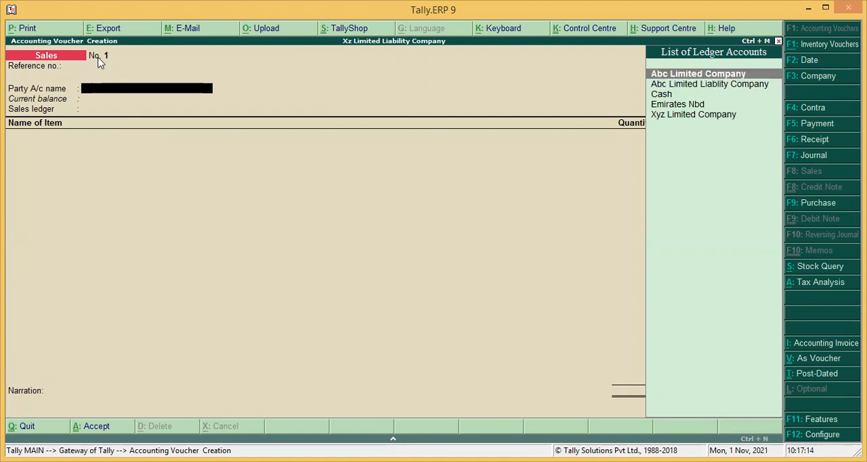
left_click(97, 56)
key("Return")
key("Return")
key("Return")
key("Return")
key("Return")
key("Return")
key("Return")
key("Return")
key("Return")
key("Return")
key("Return")
key("Return")
key("Return")
key("Return")
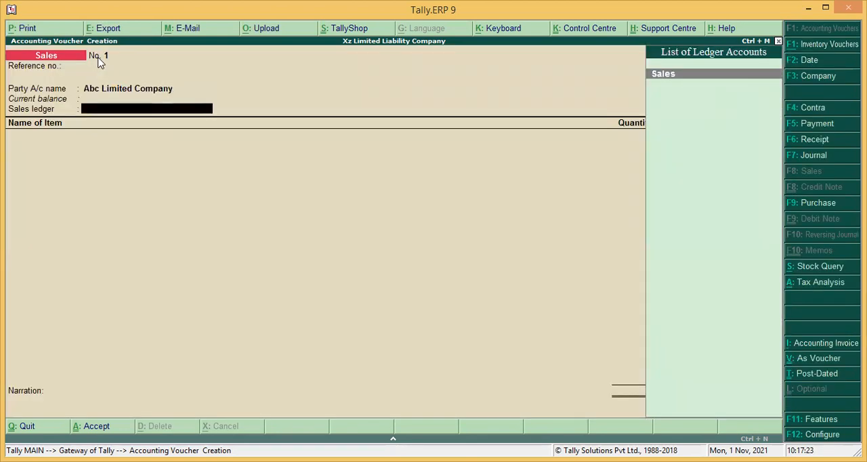
Check the group assigned to the Abc Limited Company ledger, leaving it without saving
key("BackSpace")
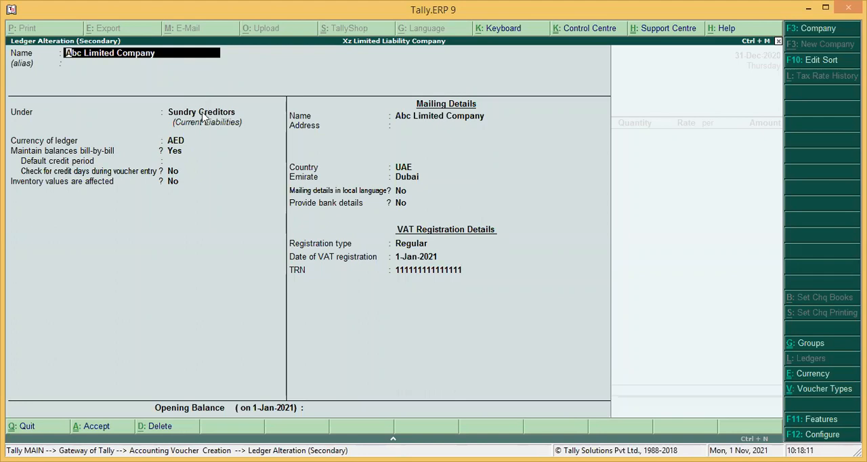
key("Escape")
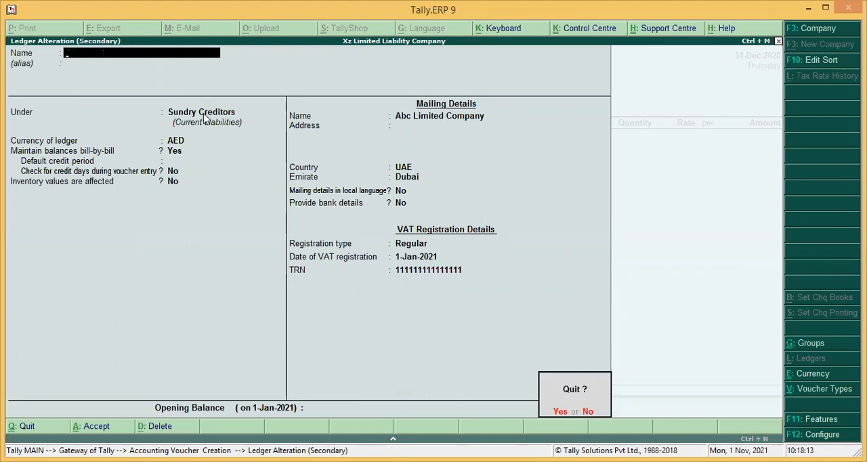
key("y")
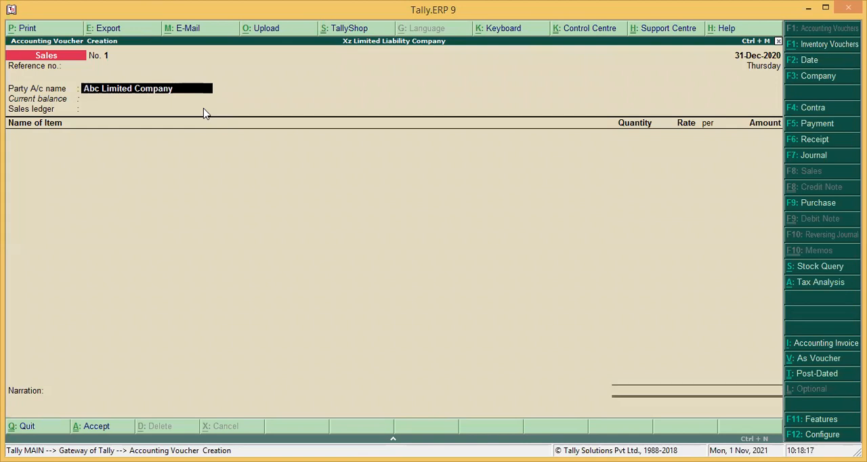
Change the party account to Xyz Limited Company and accept its party details
type("Xy")
key("Return")
key("Return")
key("Return")
key("Return")
key("Return")
key("Return")
key("Return")
key("Return")
key("Return")
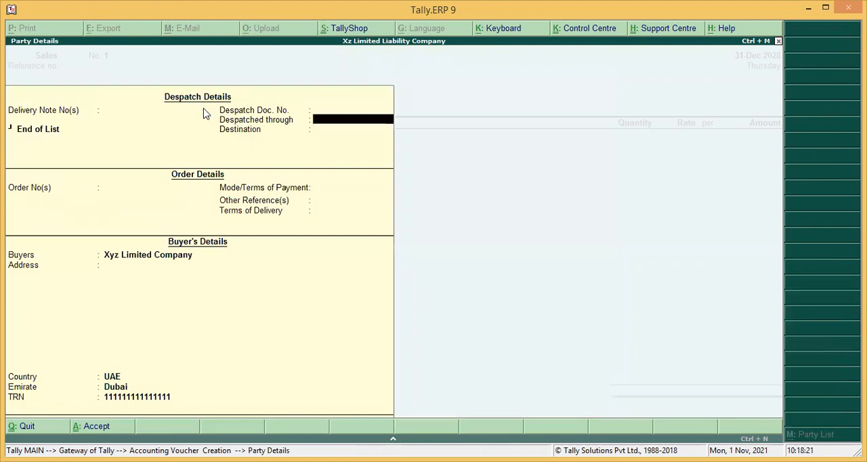
key("Return")
key("Return")
key("Return")
key("Return")
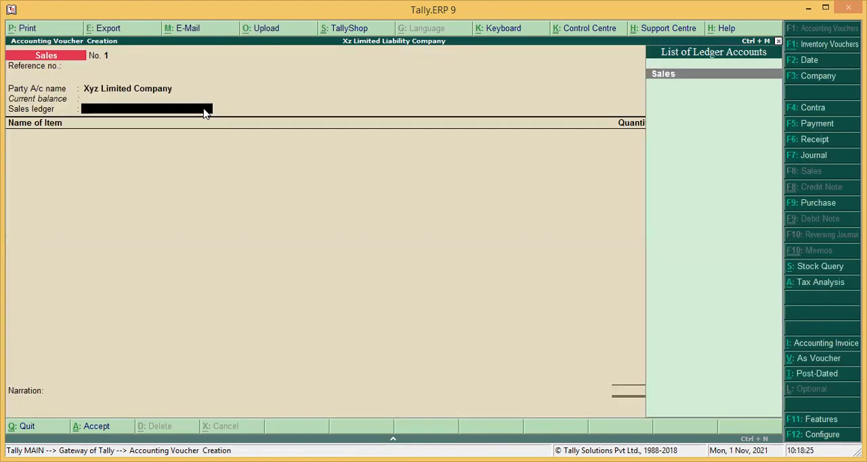
Review the master record of the Xyz Limited Company ledger from the party field and leave it without saving
key("BackSpace")
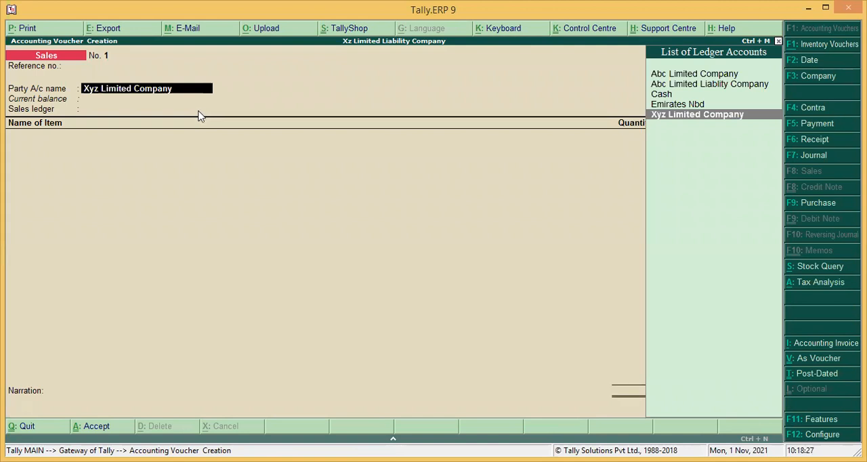
key("ctrl+Return")
key("Escape")
key("y")
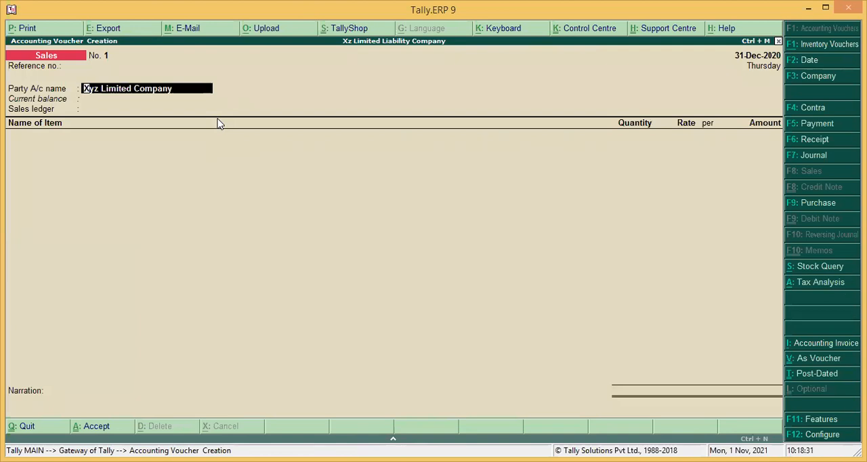
Accept the Xyz Limited Company party details without a delivery note and set the sales ledger to Sales
key("Return")
key("Return")
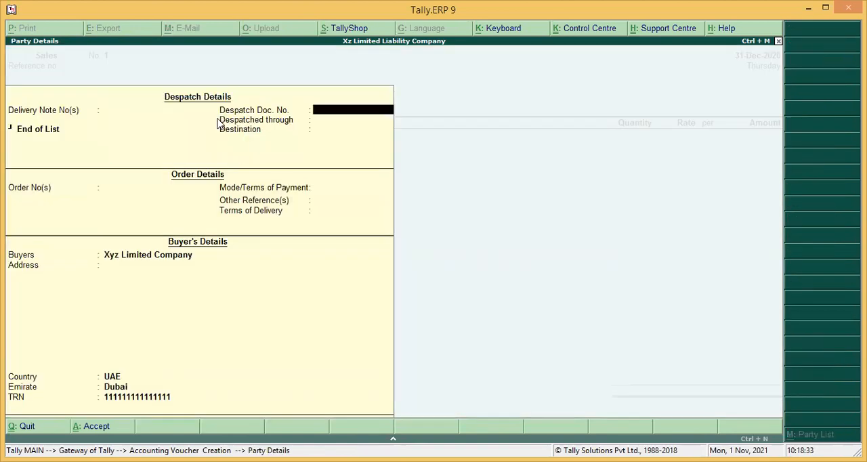
key("BackSpace")
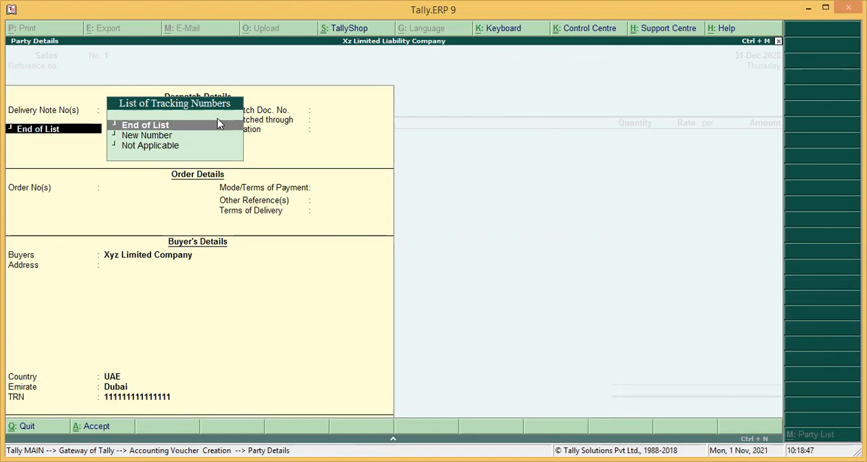
key("BackSpace")
key("Escape")
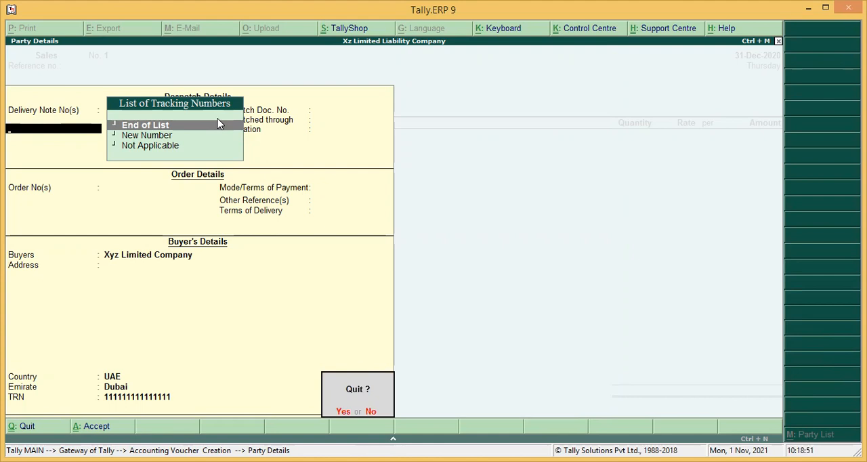
key("n")
key("Return")
key("Return")
key("Return")
key("Return")
key("Return")
key("Return")
key("Return")
key("Return")
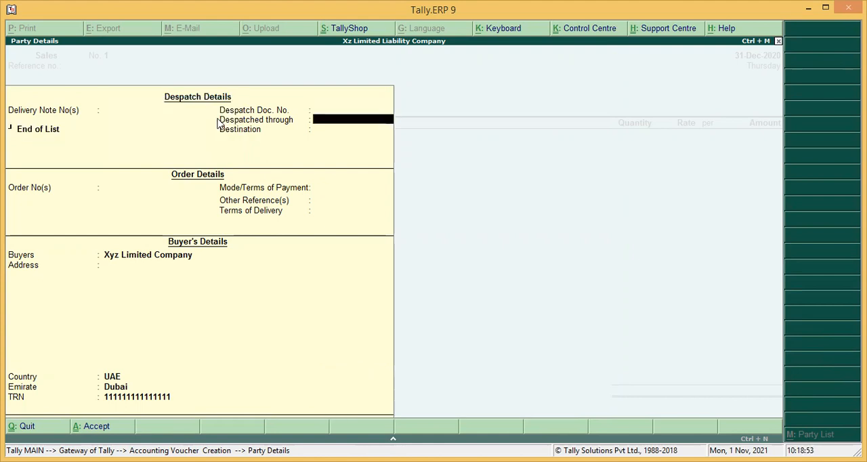
key("Return")
Choose Basmati Rice 20 Kg as the first stock item, with its tracking number set to Not Applicable
key("Return")
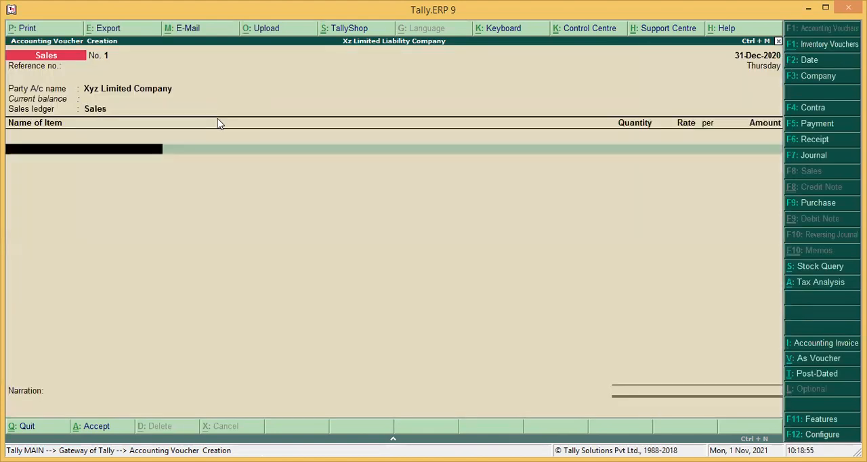
key("Return")
key("BackSpace")
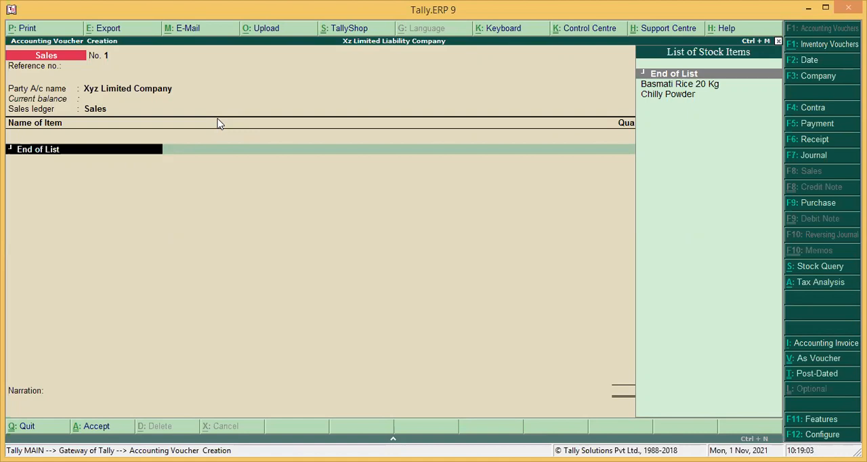
key("Down")
key("Return")
Allocate 20 Pcs of Basmati Rice 20 Kg at a rate of 100 and finish the item allocation
key("Return")
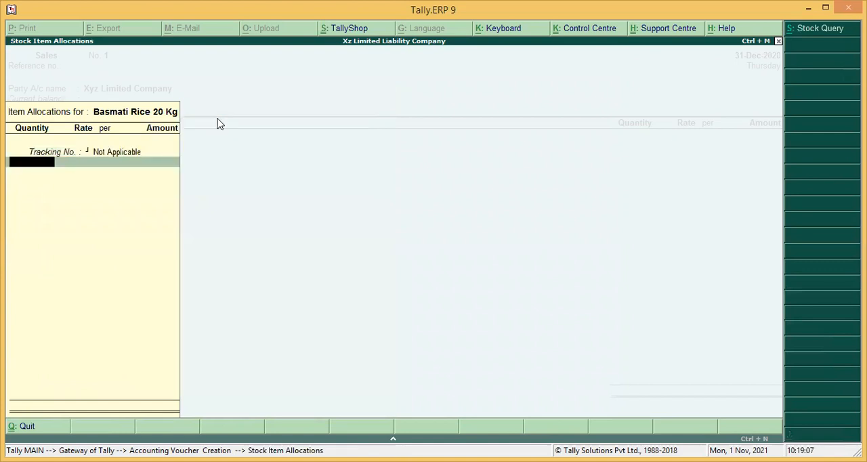
type("20")
key("Return")
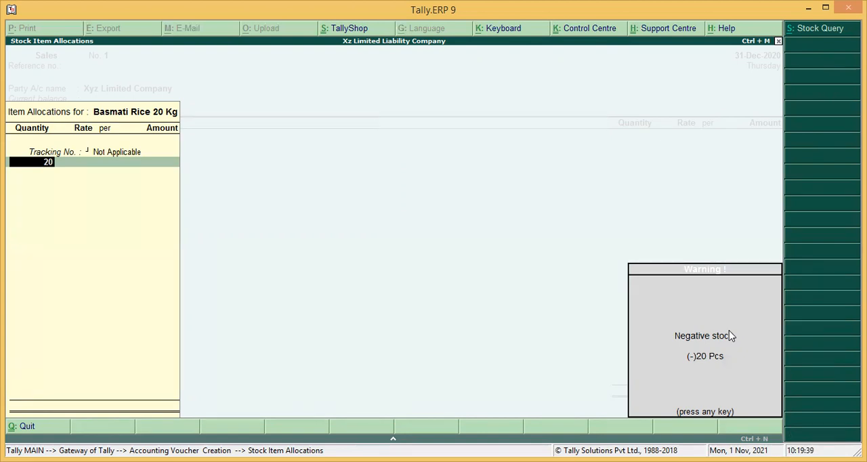
key("Return")
type("100")
key("Return")
key("Return")
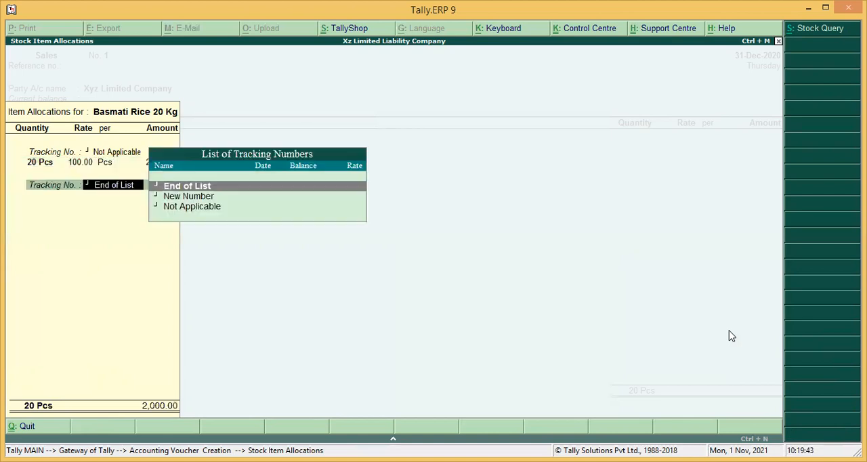
End the stock item list and add the Vat ledger below the items
key("Return")
key("Return")
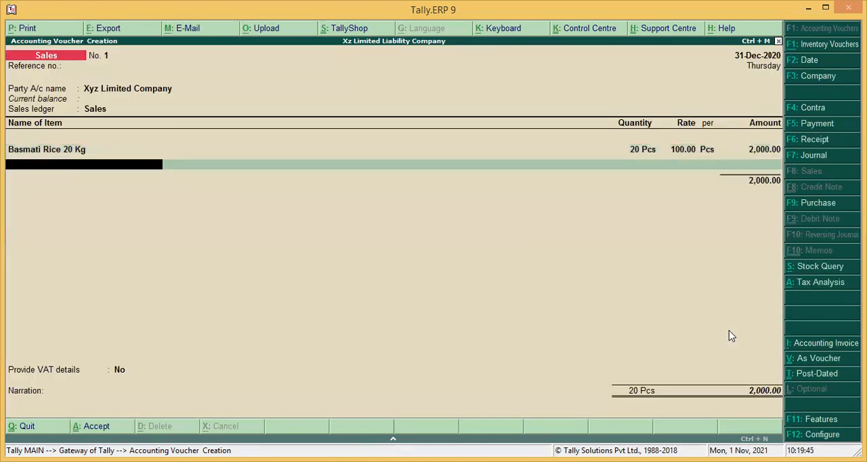
key("Return")
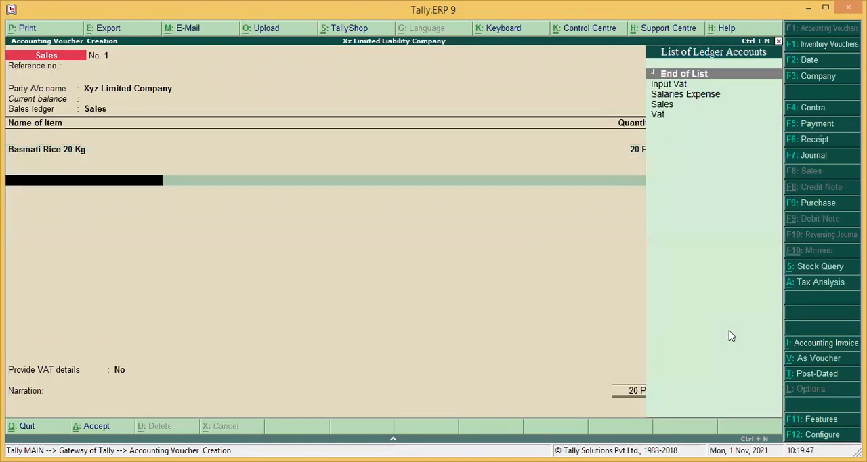
type("Vat")
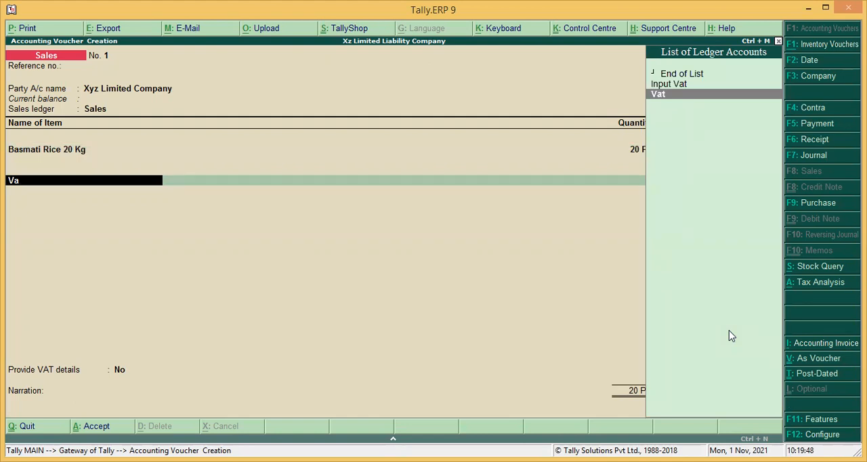
key("Return")
Review the Vat ledger's group and duty type, accept it unchanged, and return to the voucher's reference number
key("BackSpace")
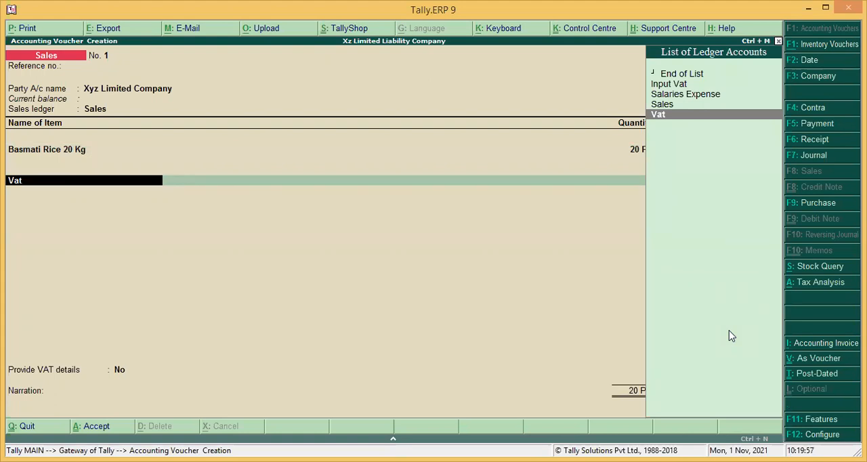
key("ctrl+Return")
key("Return")
key("Return")
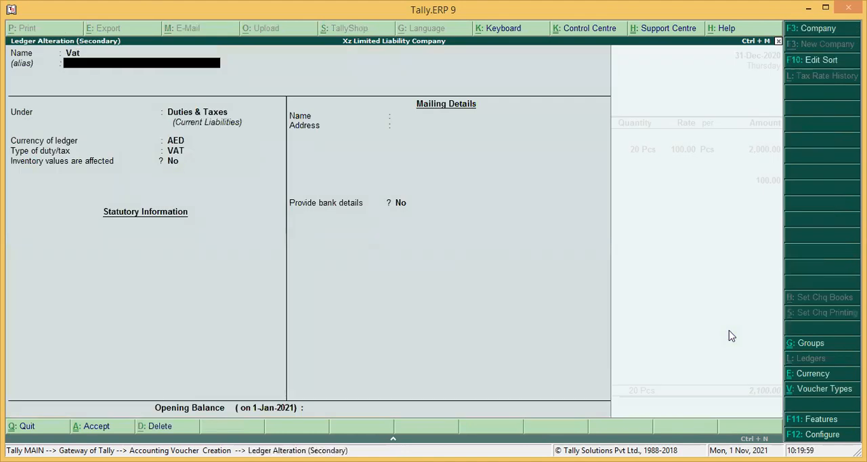
key("Return")
key("Return")
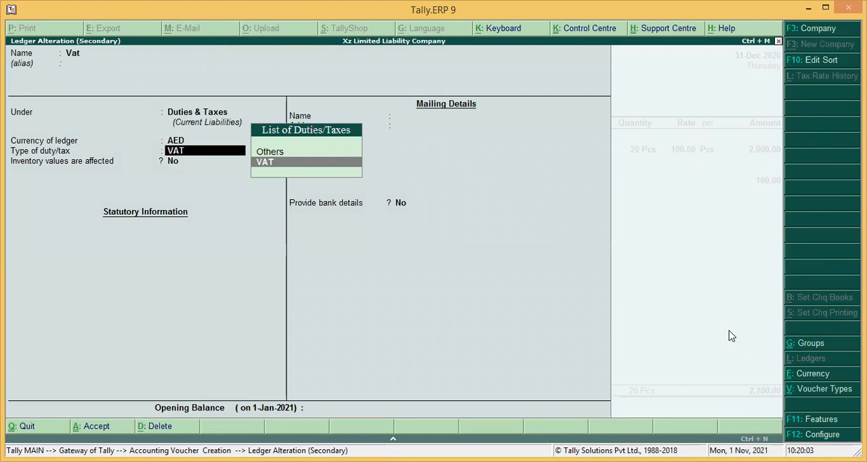
key("Return")
key("Return")
key("Return")
key("Return")
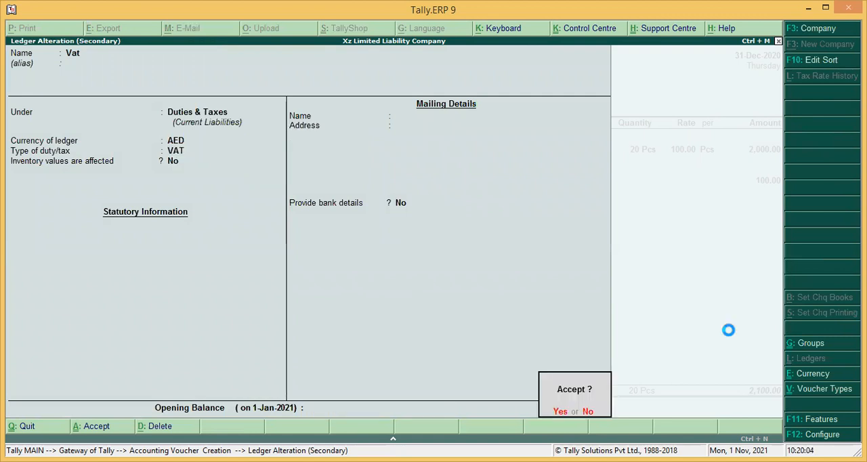
key("Return")
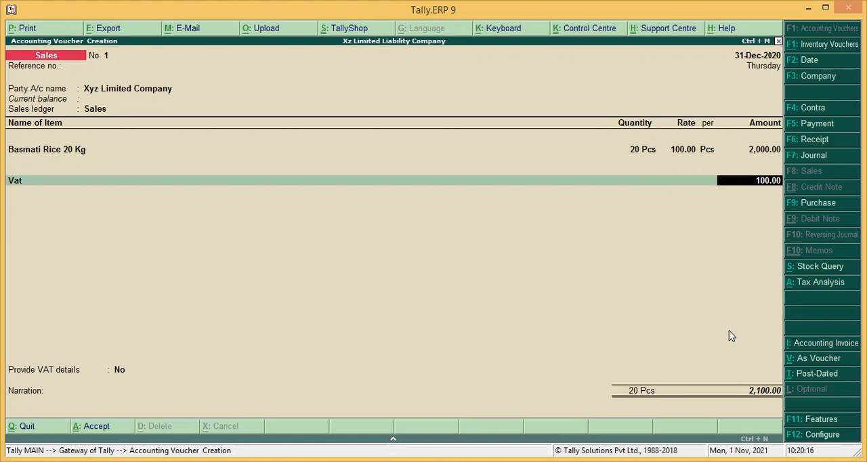
key("ctrl+Home")
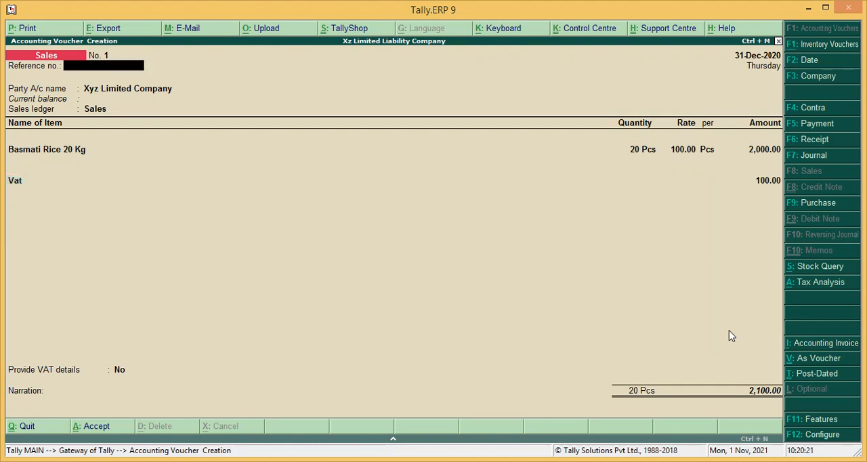